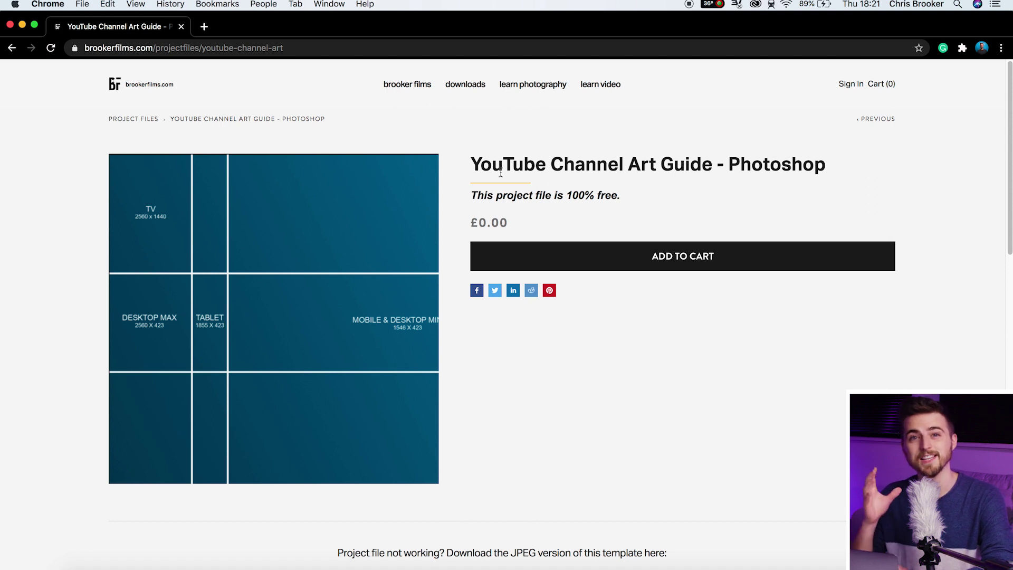
Scroll down the YouTube Channel Art Guide page toward the free template download.
{"action": "scroll", "coordinate": [419, 352], "scroll_direction": "down", "scroll_amount": 3}
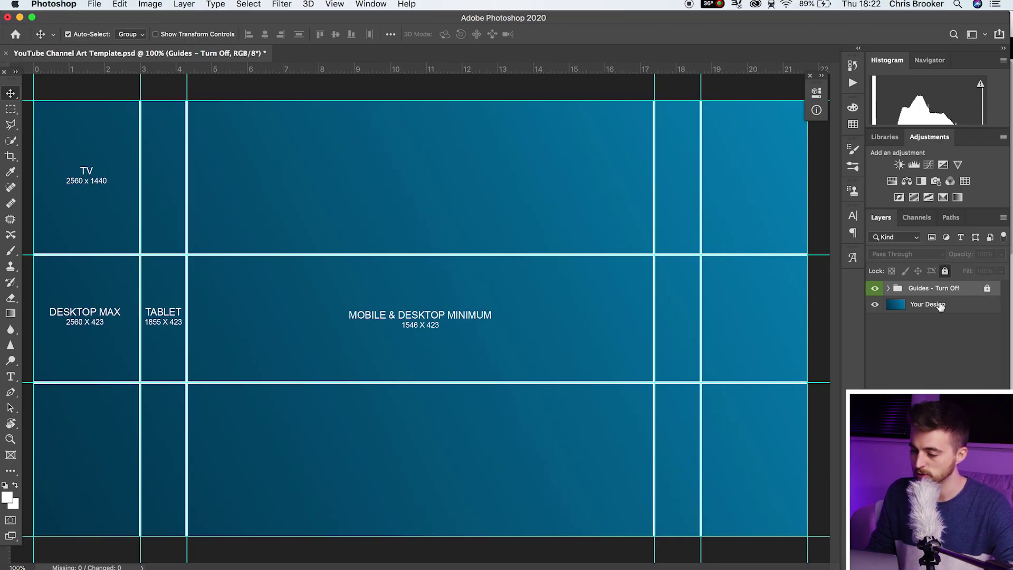
Lock the Your Design layer and guides group, then add a 30 pt BrookerFilms title in the centre.
{"action": "left_click", "coordinate": [929, 305]}
{"action": "left_click", "coordinate": [944, 271]}
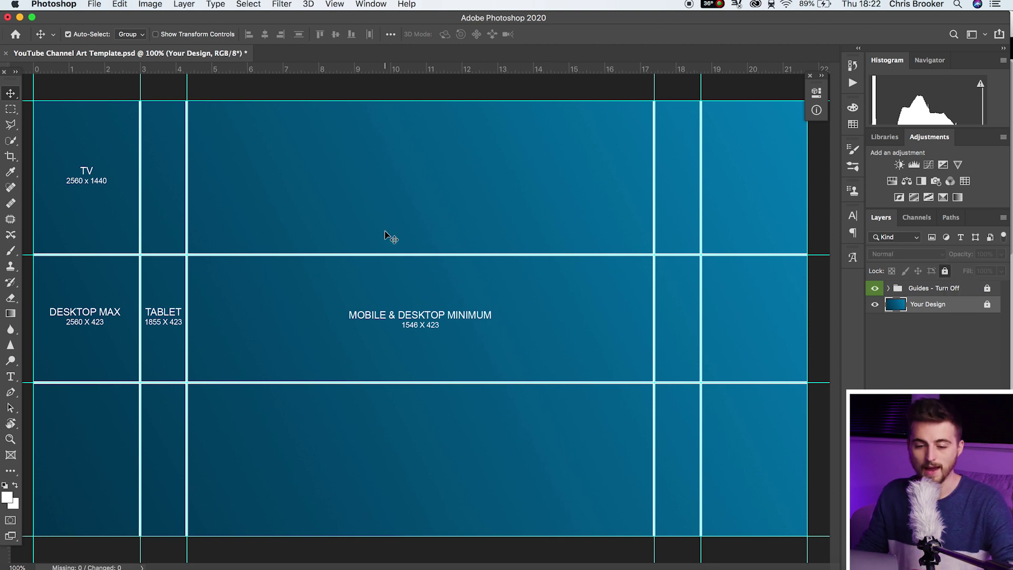
{"action": "left_click", "coordinate": [11, 383]}
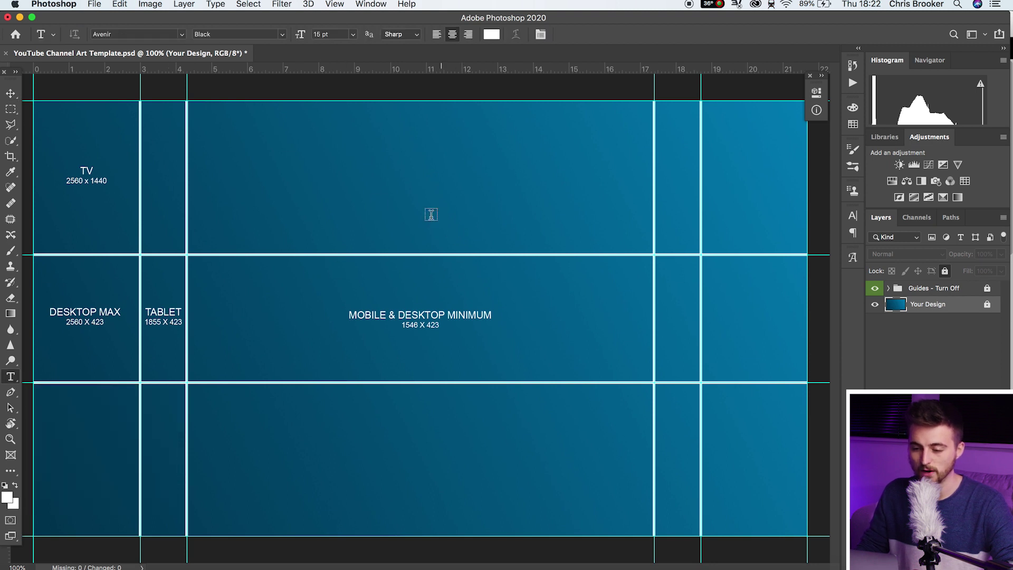
{"action": "left_click", "coordinate": [339, 191]}
{"action": "type", "text": "B"}
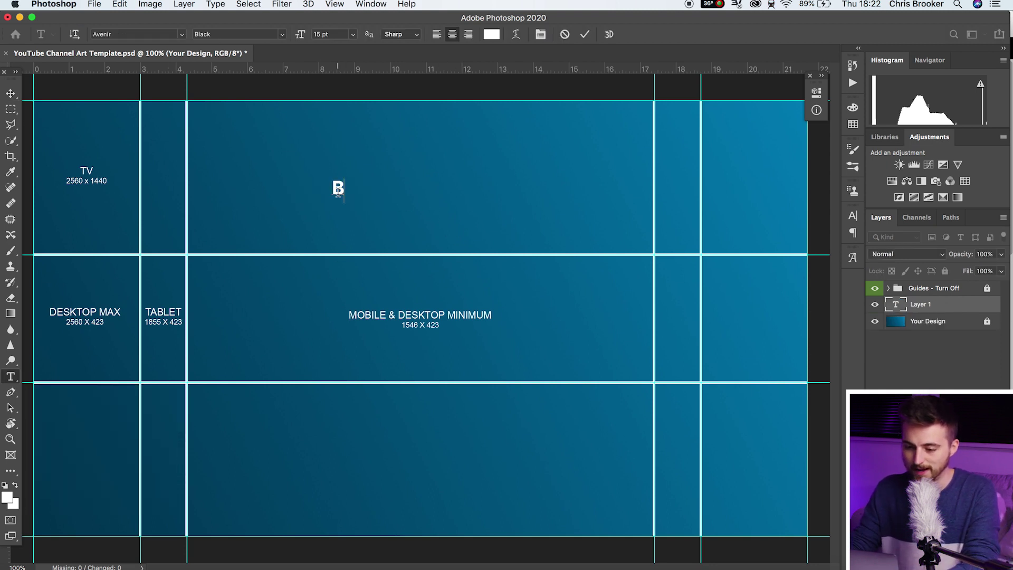
{"action": "type", "text": "rookerFilms"}
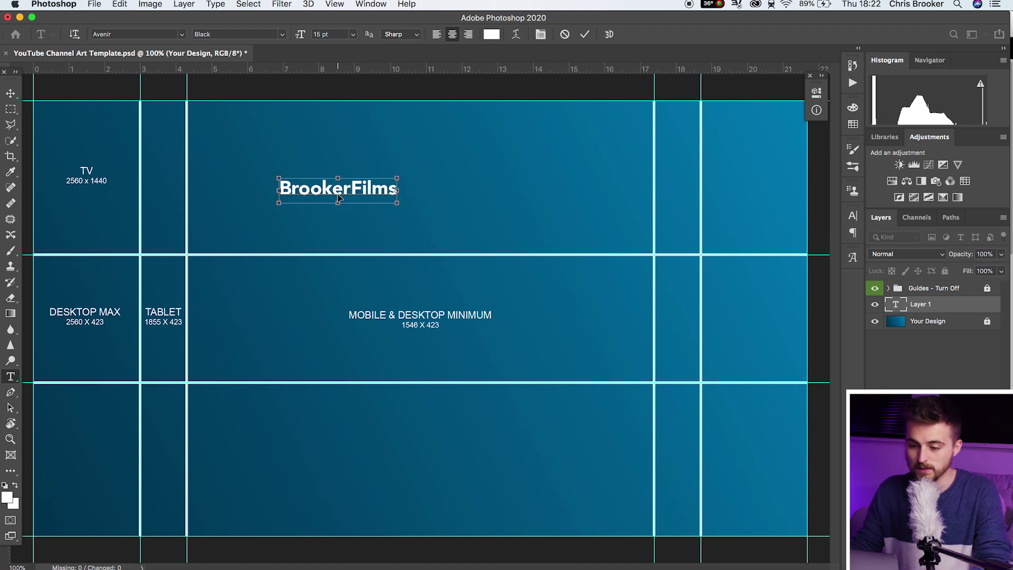
{"action": "key", "text": "super+a"}
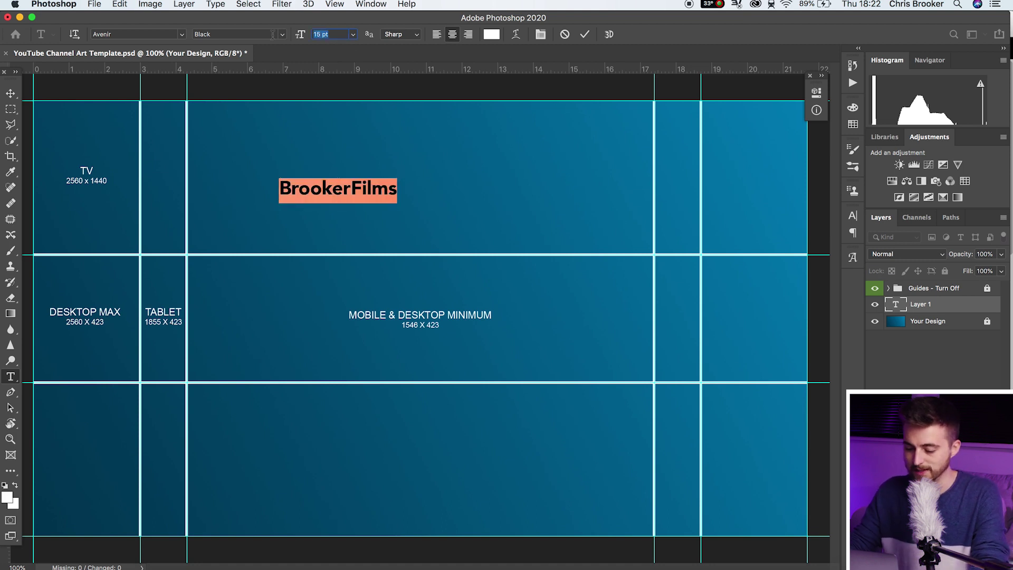
{"action": "type", "text": "30"}
{"action": "left_click", "coordinate": [11, 92]}
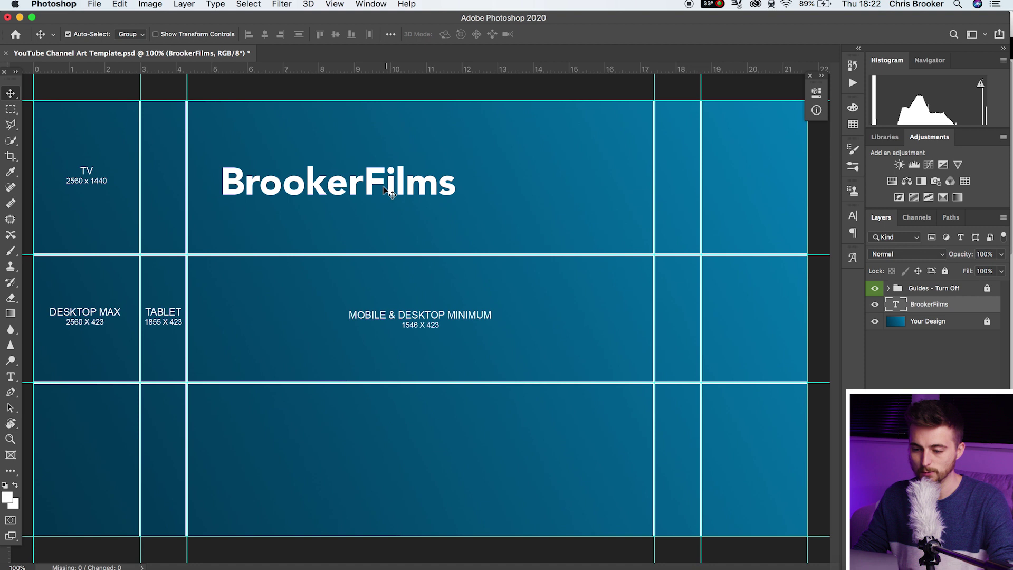
{"action": "left_click_drag", "start_coordinate": [375, 184], "coordinate": [456, 309]}
Add a second 30 pt text line reading YouTube.com/BrookerFilms.
{"action": "left_click", "coordinate": [11, 376]}
{"action": "left_click", "coordinate": [262, 200]}
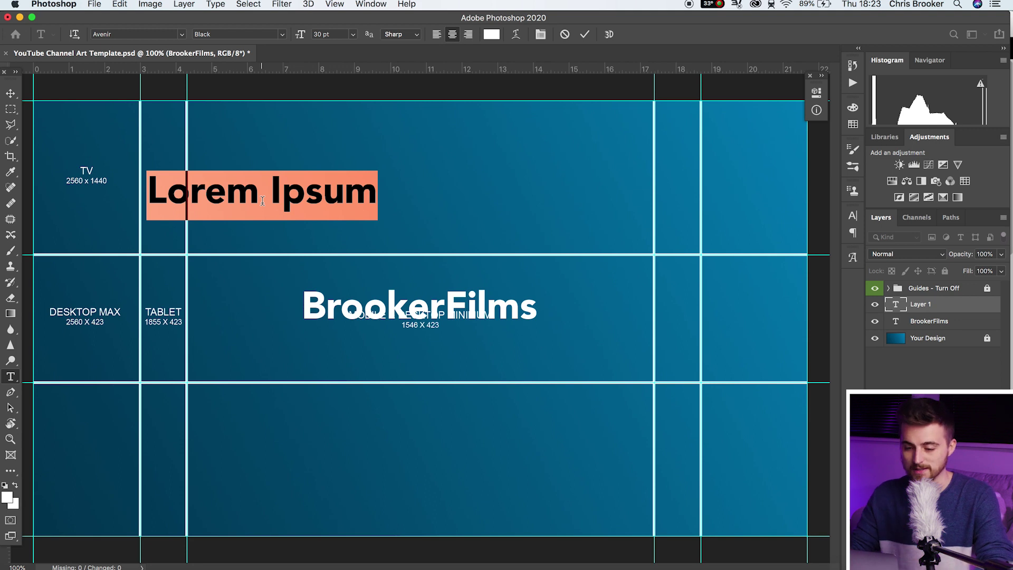
{"action": "type", "text": "Y"}
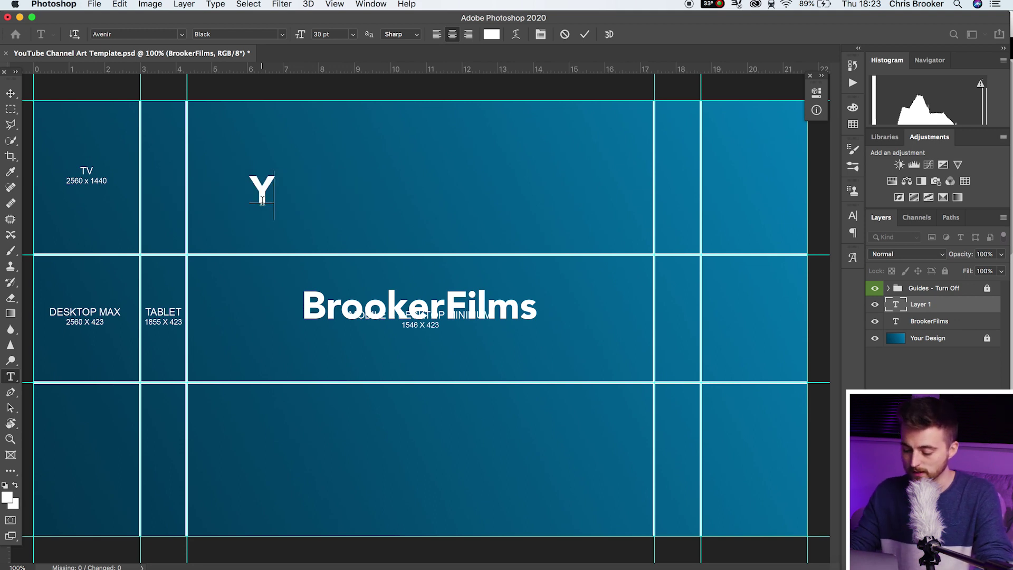
{"action": "type", "text": "ouTube.co"}
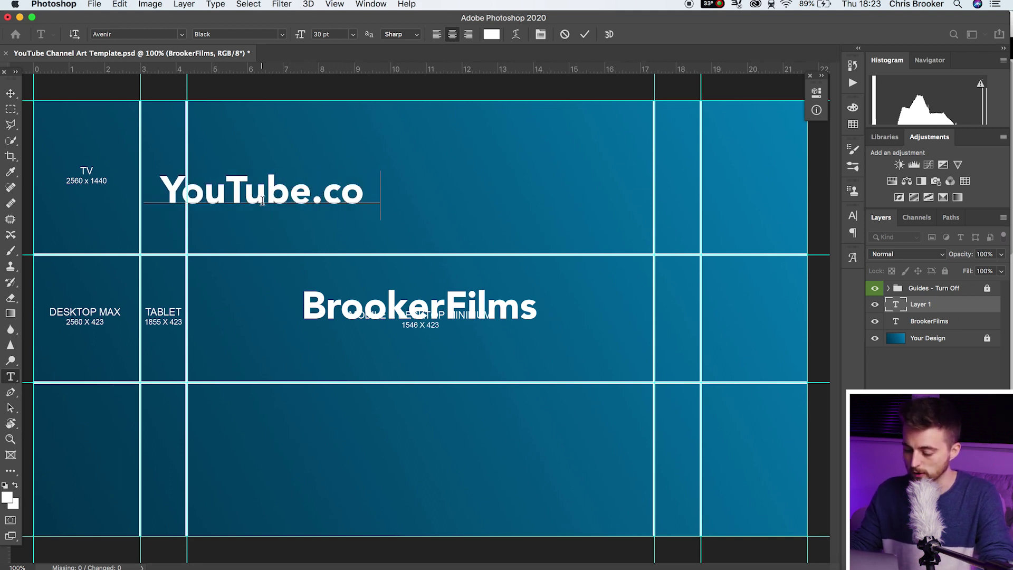
{"action": "type", "text": "m/BrookerFilms"}
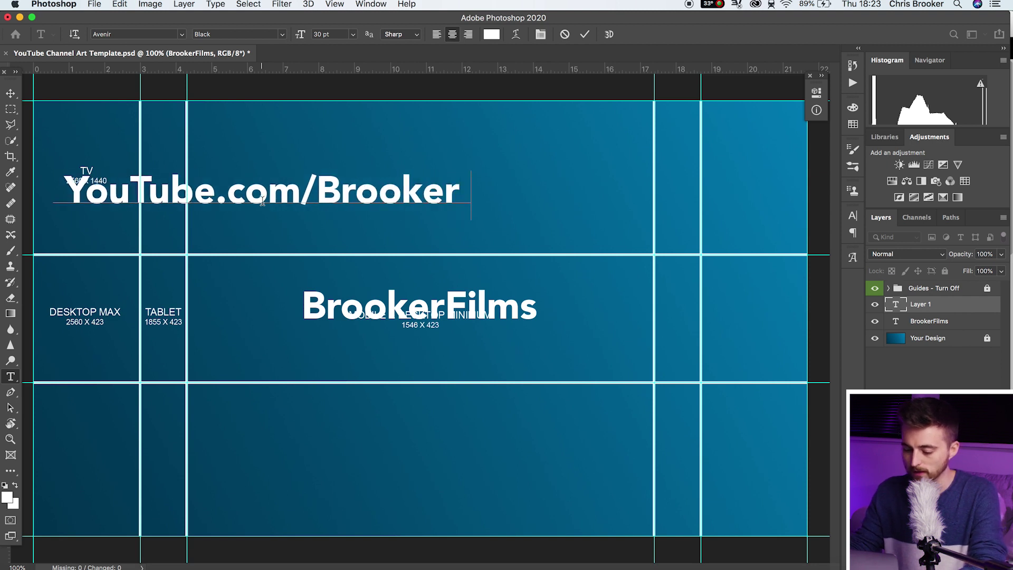
{"action": "key", "text": "super+a"}
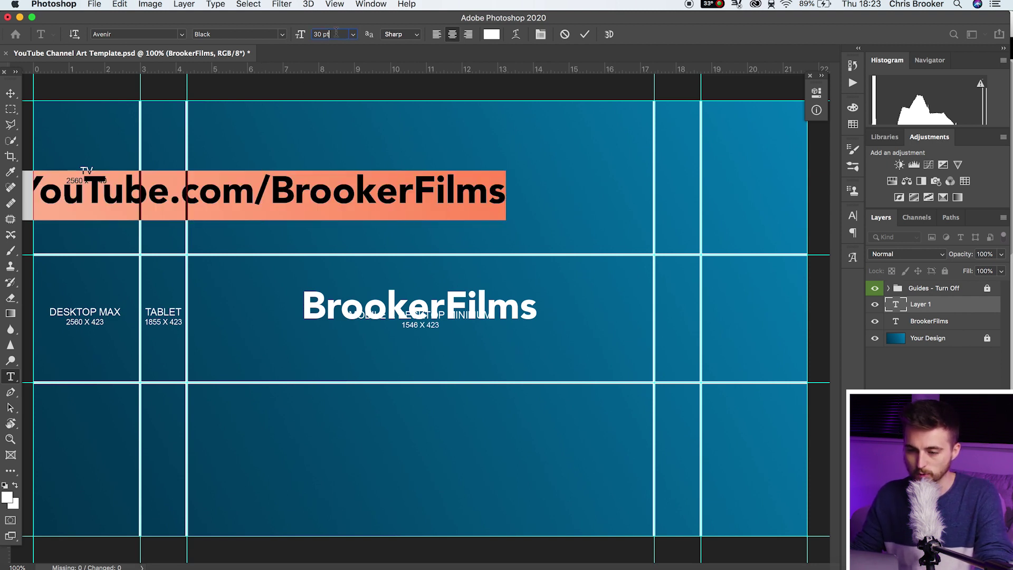
{"action": "key", "text": "Return"}
{"action": "left_click", "coordinate": [10, 93]}
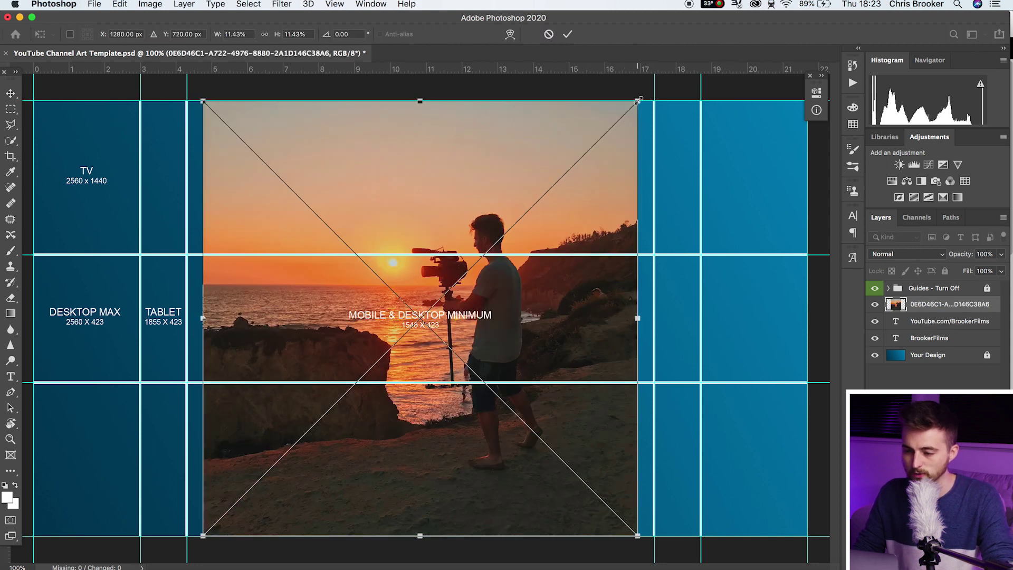
Scale the sunset photo down, move it up and right, and shift the BrookerFilms title left.
{"action": "left_click_drag", "start_coordinate": [638, 100], "coordinate": [410, 343]}
{"action": "left_click_drag", "start_coordinate": [377, 435], "coordinate": [664, 314]}
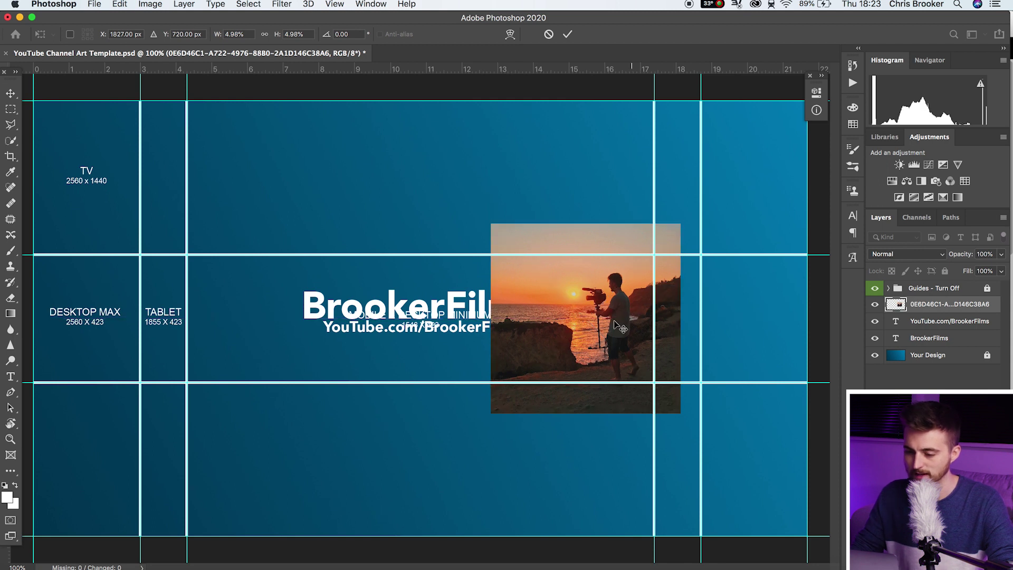
{"action": "key", "text": "Return"}
{"action": "left_click_drag", "start_coordinate": [419, 305], "coordinate": [299, 331]}
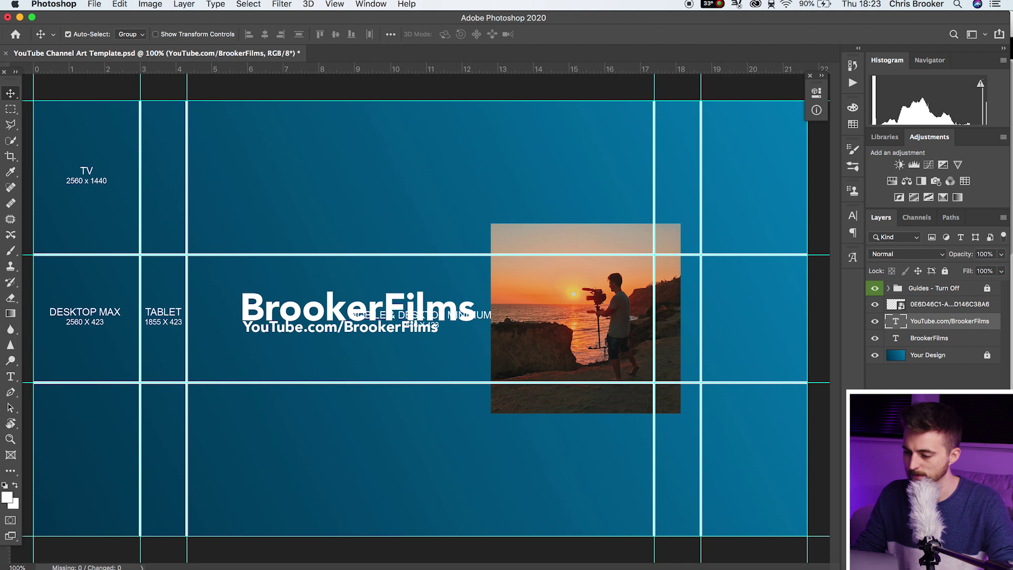
Lock the Your Design layer and create a new empty Layer 1.
{"action": "left_click", "coordinate": [960, 358]}
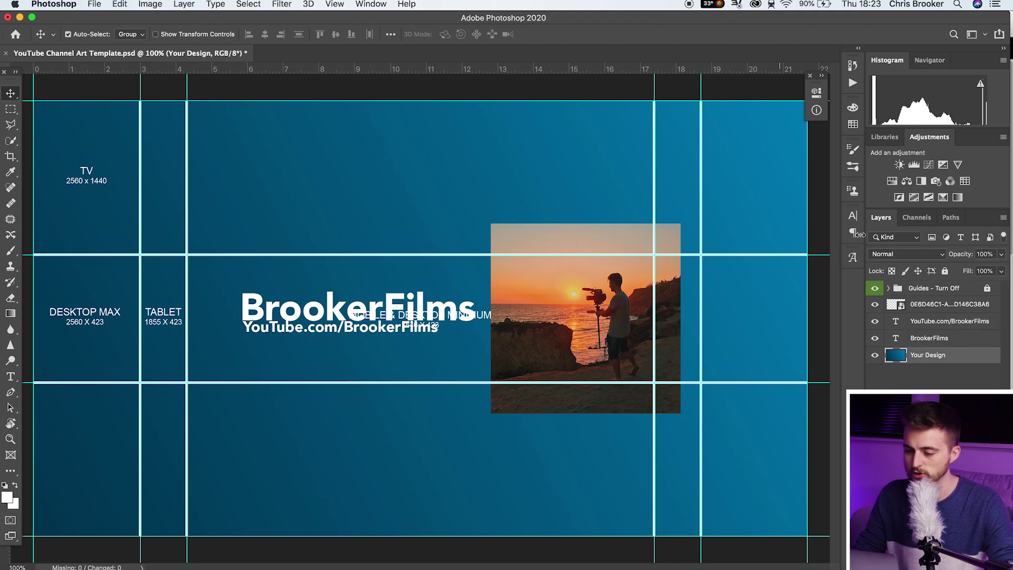
{"action": "left_click", "coordinate": [945, 271]}
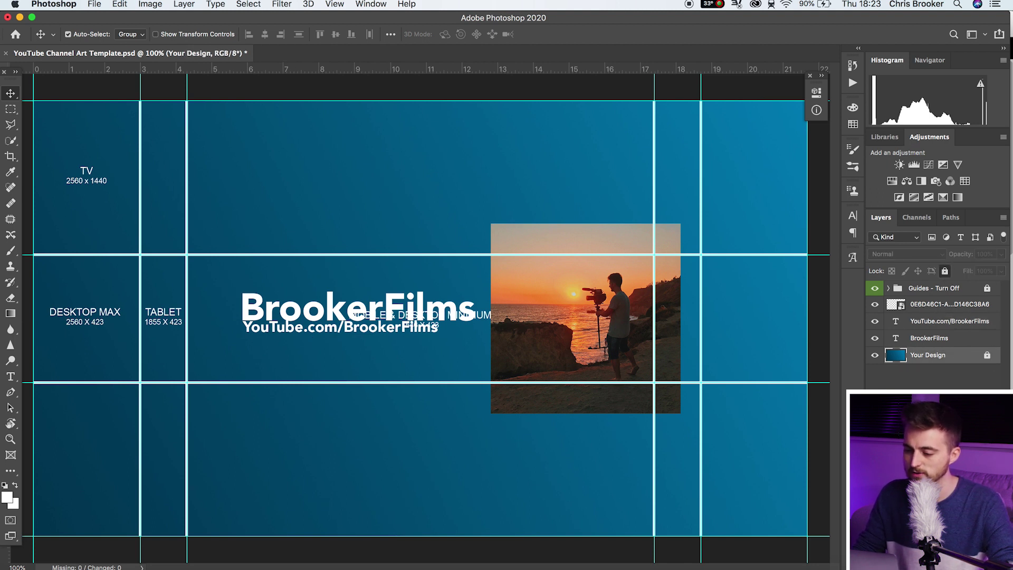
{"action": "left_click", "coordinate": [182, 5]}
{"action": "mouse_move", "coordinate": [198, 18]}
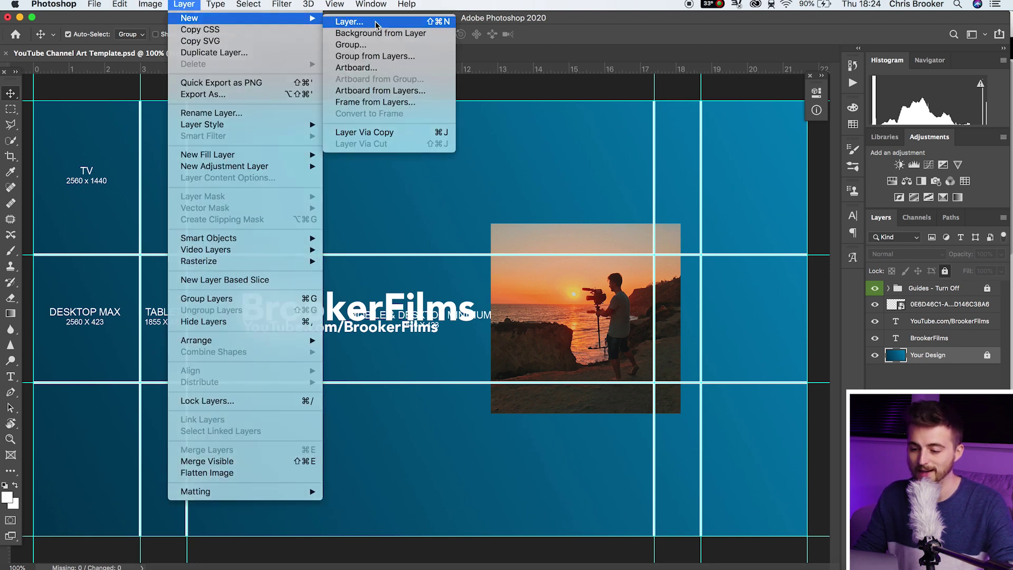
{"action": "left_click", "coordinate": [377, 23]}
{"action": "key", "text": "Return"}
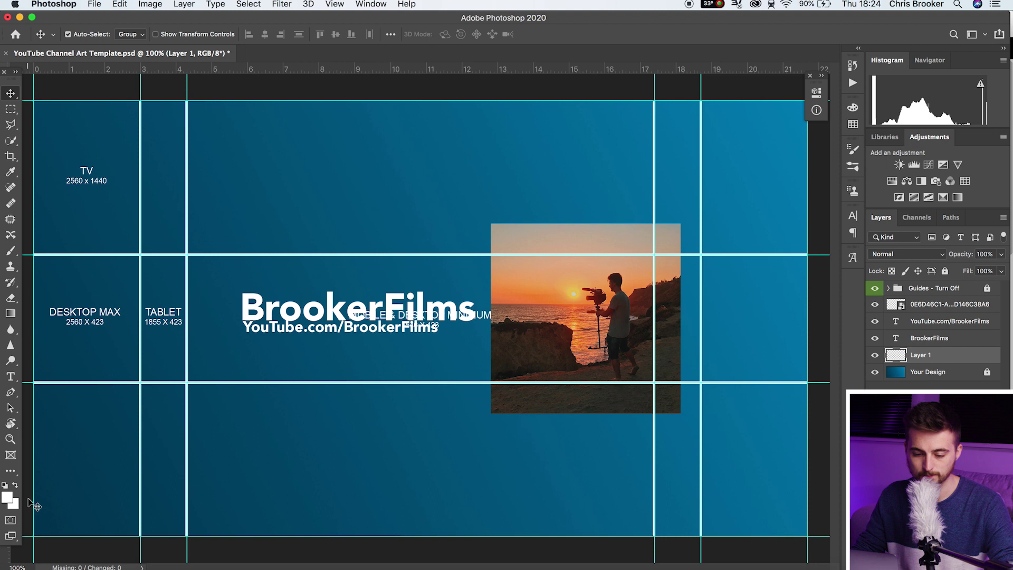
{"action": "left_click", "coordinate": [11, 471]}
{"action": "left_click", "coordinate": [8, 475]}
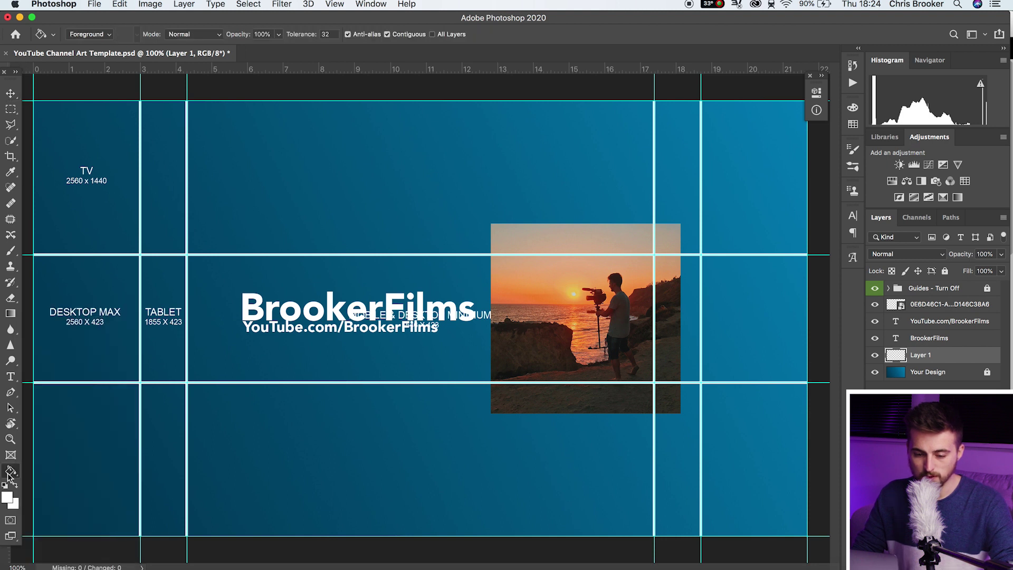
Build an orange-to-pale-pink gradient in the Gradient Editor.
{"action": "left_click", "coordinate": [12, 314]}
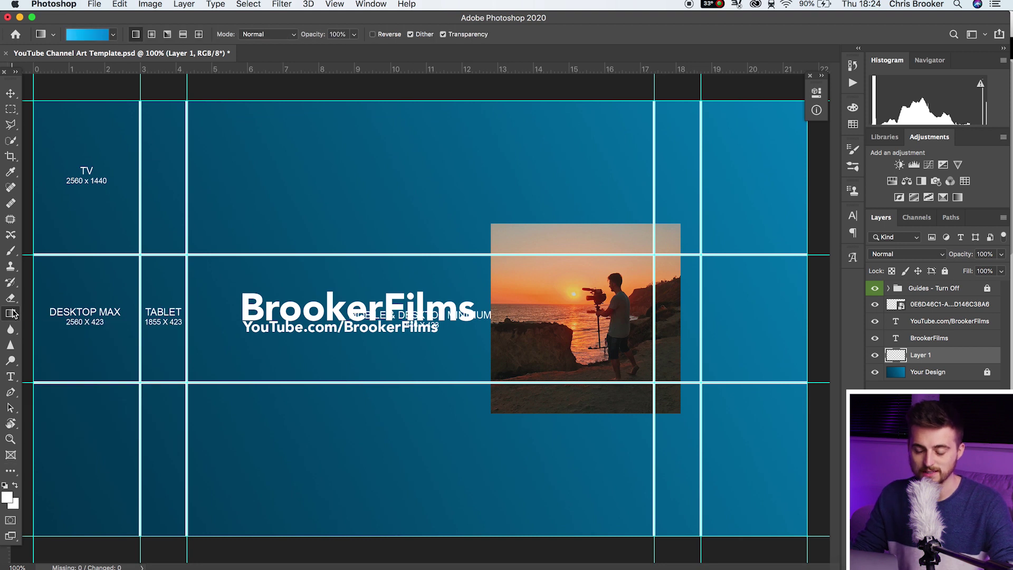
{"action": "left_click", "coordinate": [98, 40]}
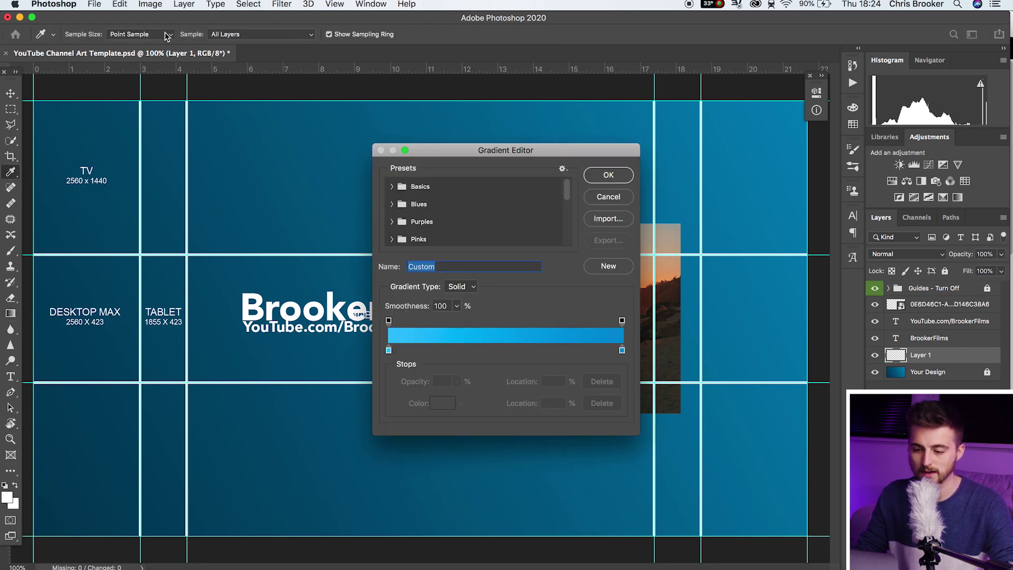
{"action": "double_click", "coordinate": [389, 350]}
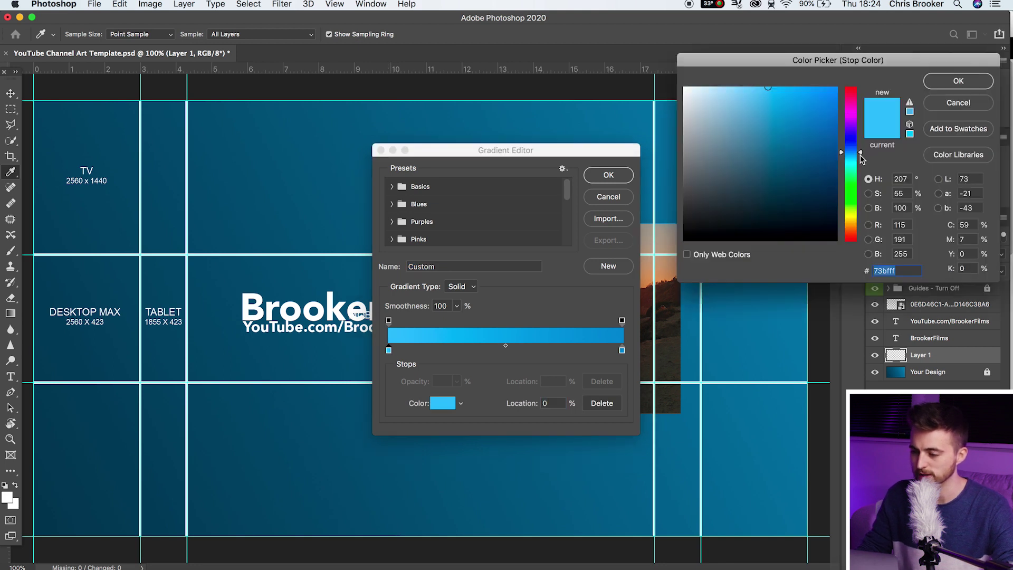
{"action": "left_click_drag", "start_coordinate": [861, 158], "coordinate": [848, 231]}
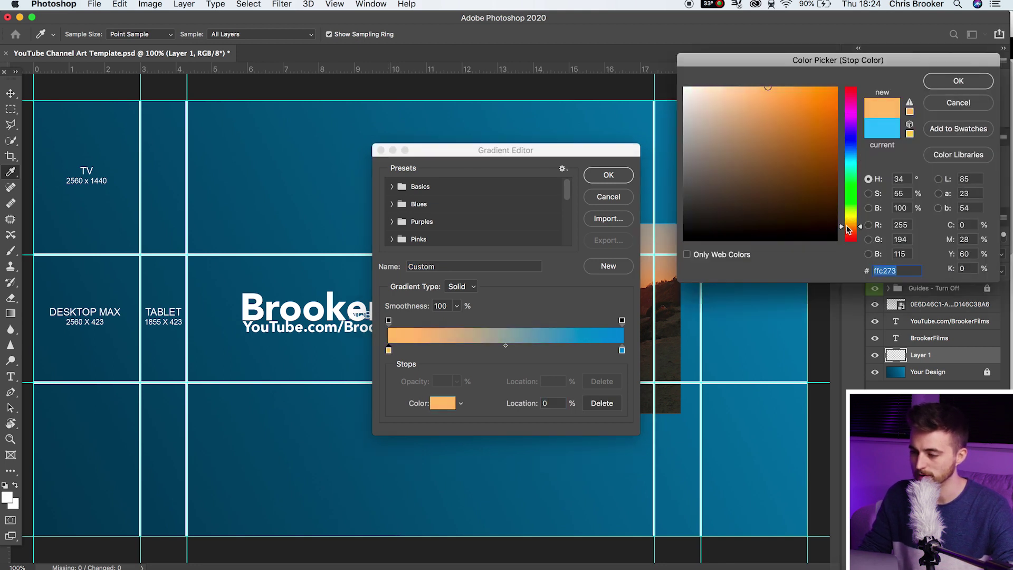
{"action": "left_click_drag", "start_coordinate": [834, 158], "coordinate": [844, 83]}
{"action": "left_click", "coordinate": [932, 84]}
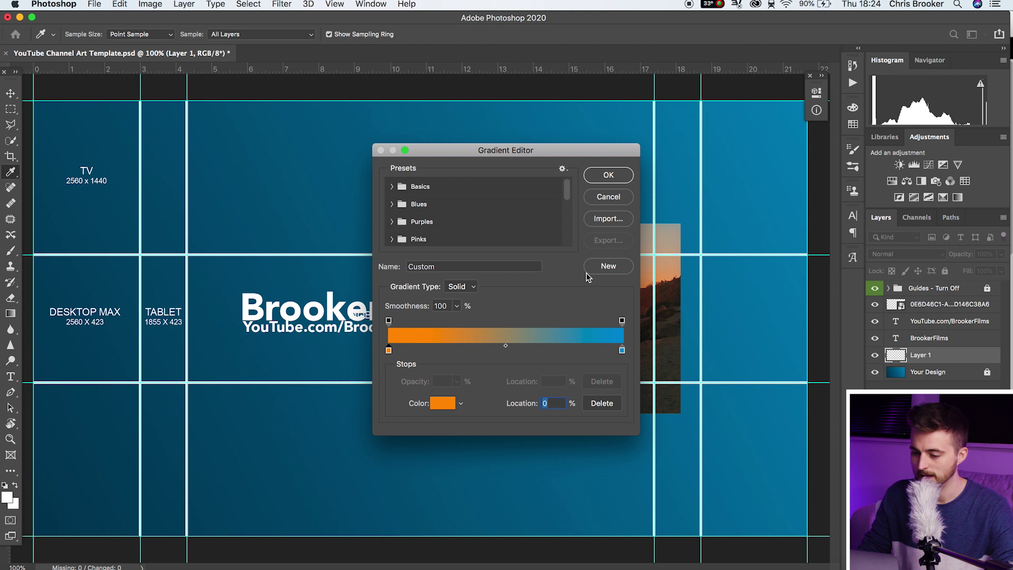
{"action": "double_click", "coordinate": [622, 351]}
{"action": "left_click_drag", "start_coordinate": [846, 145], "coordinate": [850, 115]}
{"action": "left_click_drag", "start_coordinate": [774, 98], "coordinate": [720, 92]}
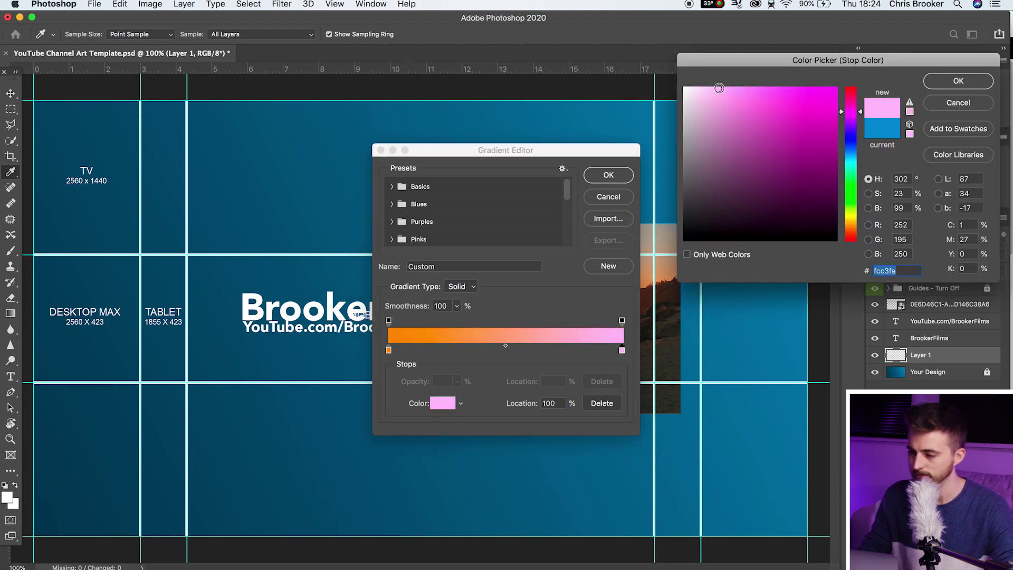
{"action": "left_click", "coordinate": [955, 85]}
{"action": "left_click", "coordinate": [604, 174]}
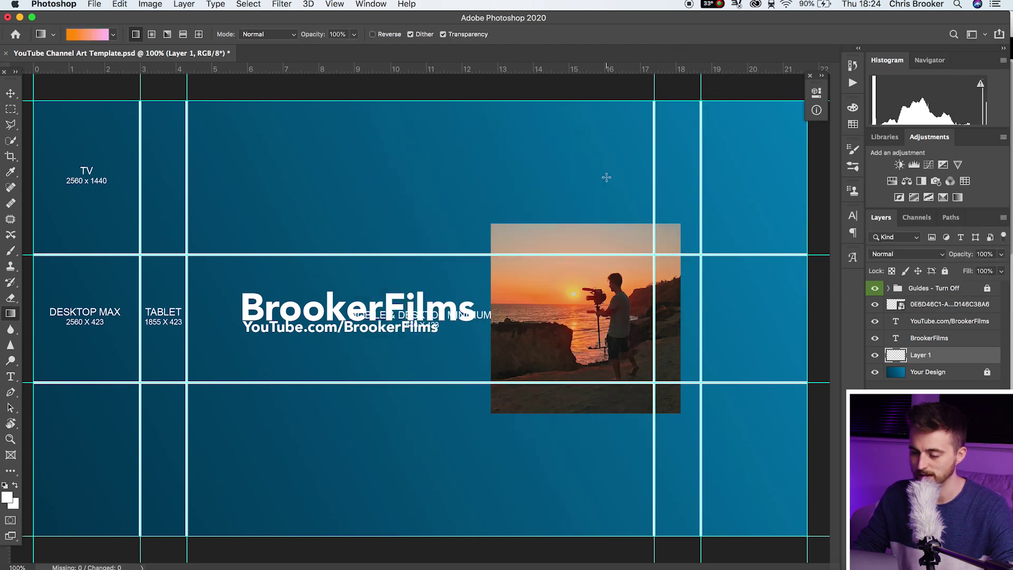
Drag the gradient diagonally across the canvas to fill Layer 1.
{"action": "scroll", "coordinate": [606, 177], "scroll_direction": "down", "scroll_amount": 2}
{"action": "scroll", "coordinate": [606, 178], "scroll_direction": "down", "scroll_amount": 1}
{"action": "left_click_drag", "start_coordinate": [733, 138], "coordinate": [825, 163]}
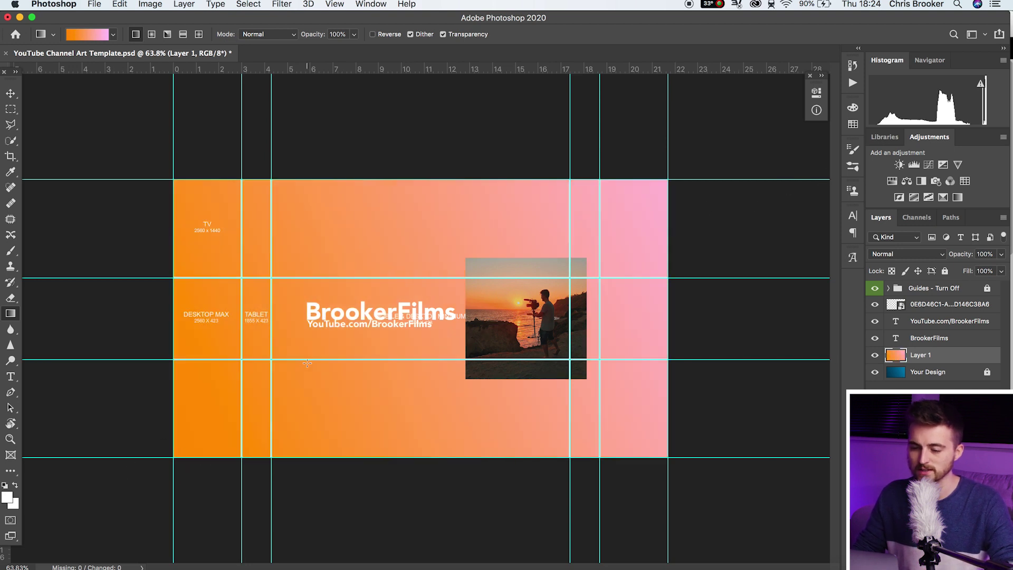
{"action": "scroll", "coordinate": [307, 363], "scroll_direction": "up", "scroll_amount": 2}
Set the BrookerFilms title's text colour to black (000000).
{"action": "key", "text": "t"}
{"action": "double_click", "coordinate": [374, 300]}
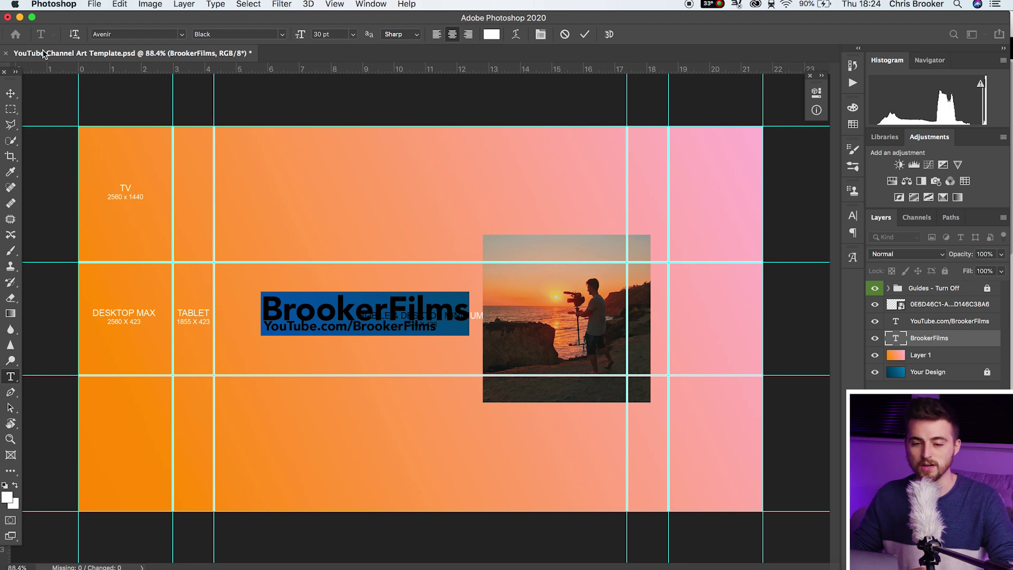
{"action": "left_click", "coordinate": [15, 93]}
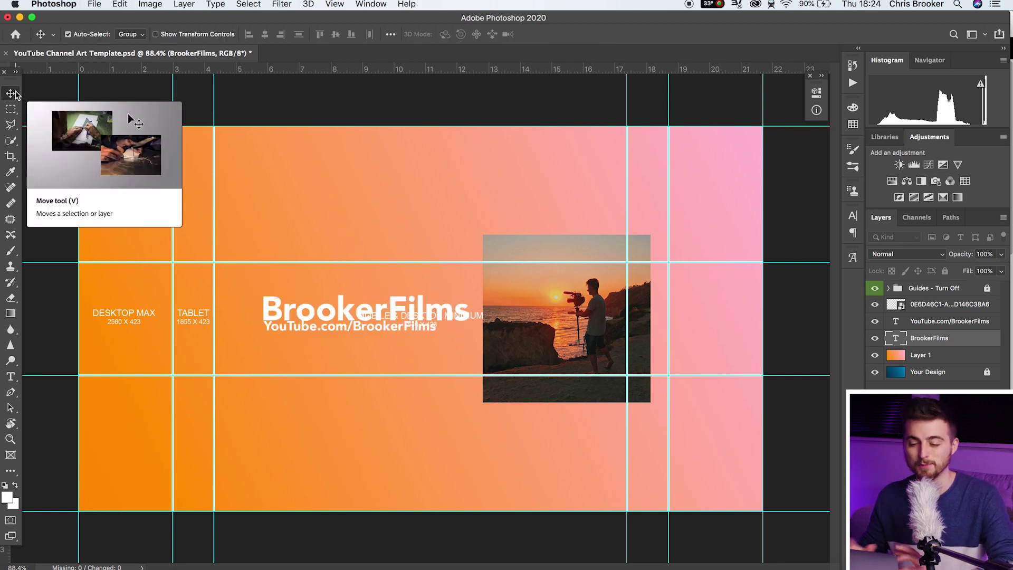
{"action": "left_click", "coordinate": [10, 376]}
{"action": "left_click", "coordinate": [336, 307]}
{"action": "key", "text": "ctrl+a"}
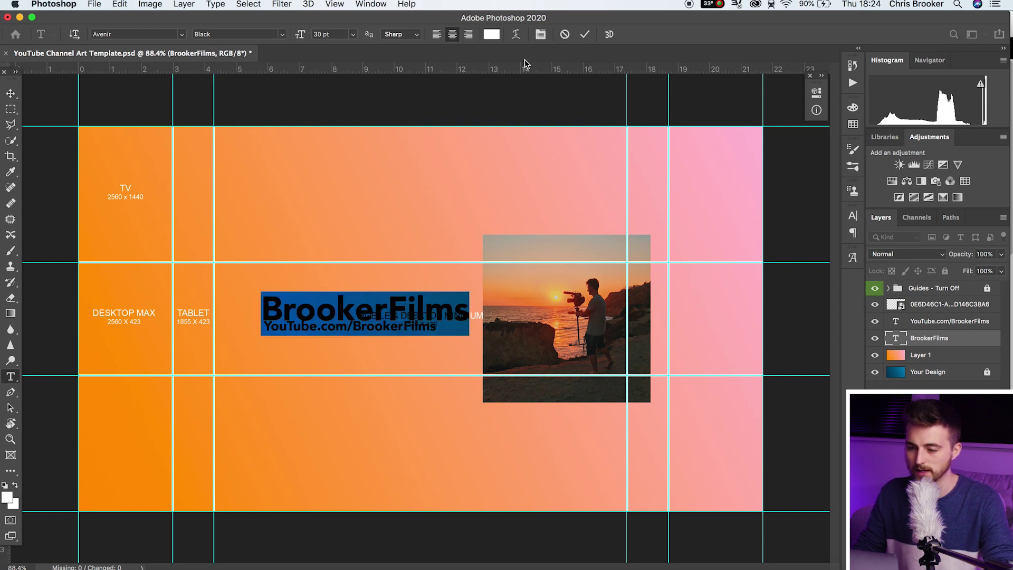
{"action": "left_click", "coordinate": [491, 34]}
{"action": "type", "text": "000000"}
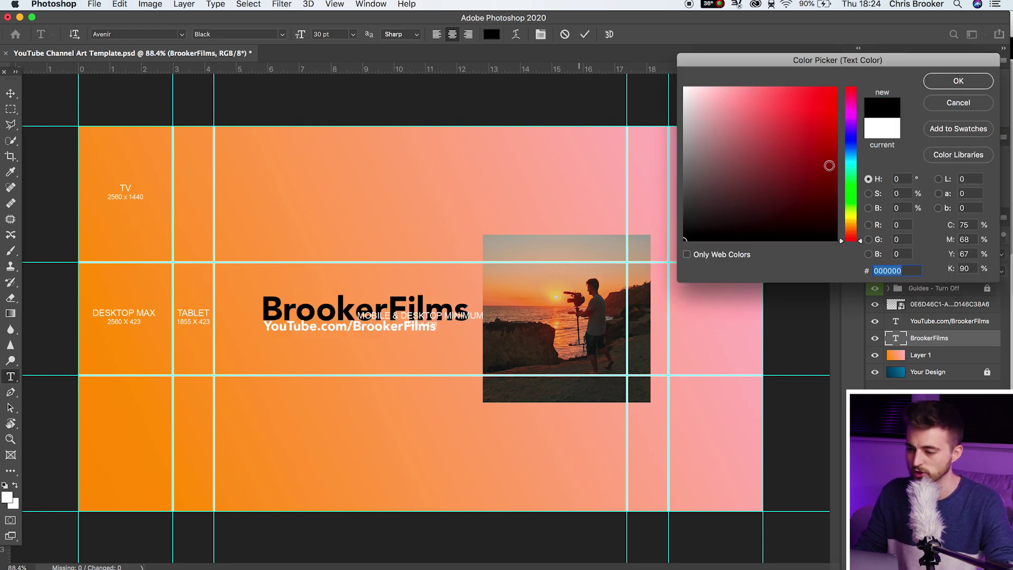
{"action": "left_click", "coordinate": [947, 82]}
{"action": "key", "text": "ctrl+Return"}
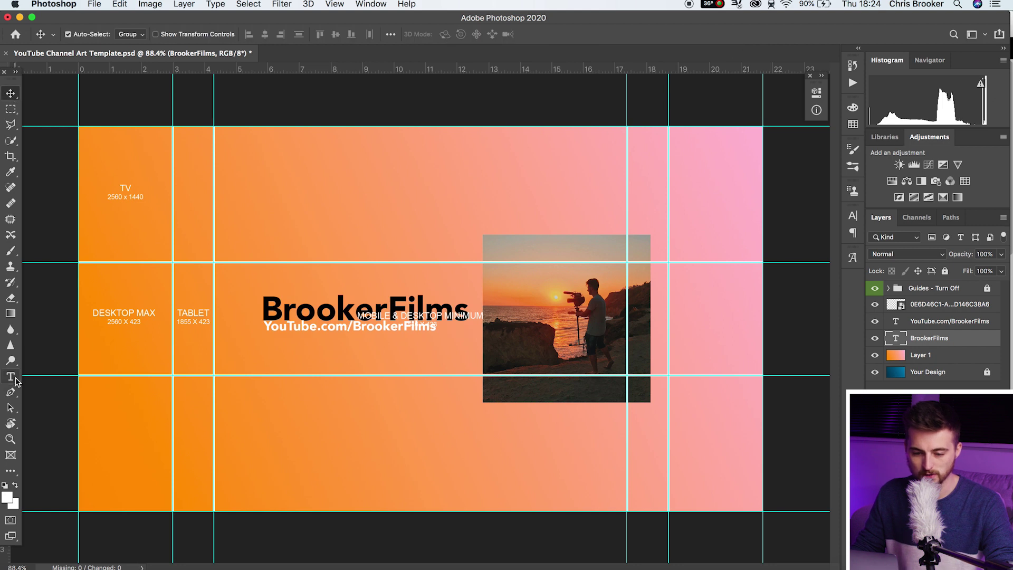
Select the whole YouTube.com/BrookerFilms line and bring up its text colour picker.
{"action": "left_click", "coordinate": [322, 325]}
{"action": "key", "text": "ctrl+a"}
{"action": "left_click", "coordinate": [491, 34]}
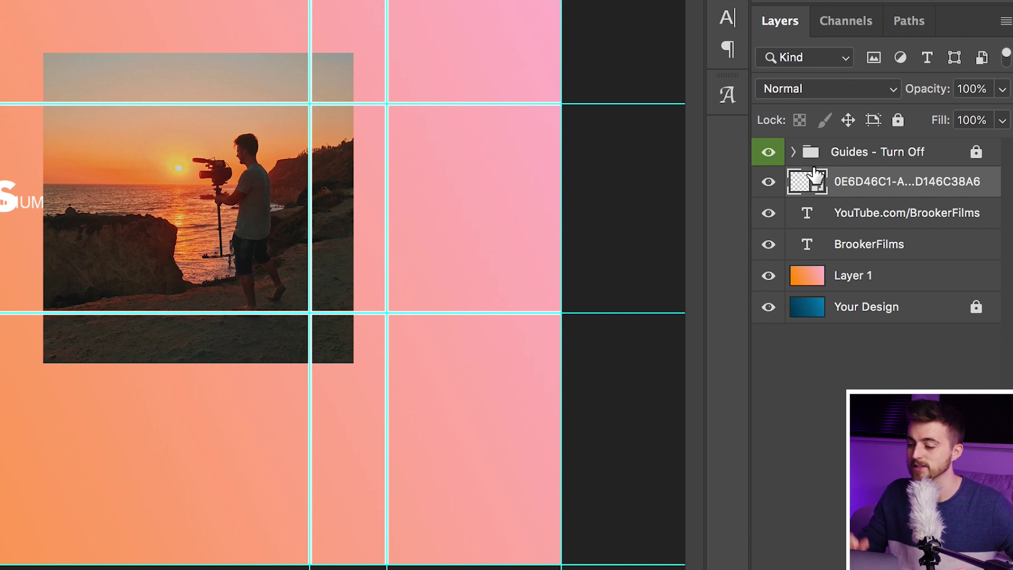
Hide the Guides - Turn Off group and the blue Your Design layer.
{"action": "left_click", "coordinate": [769, 152]}
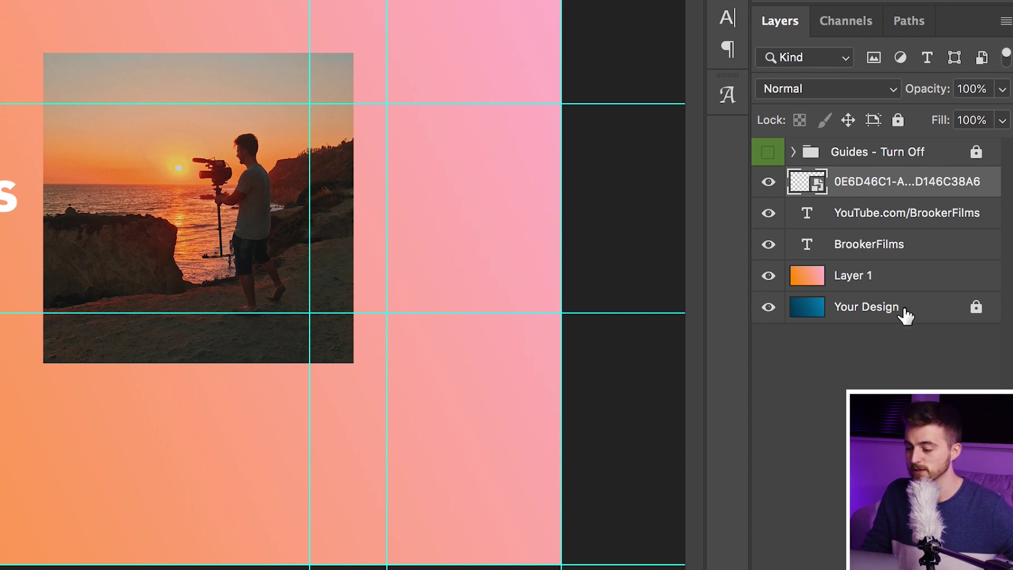
{"action": "left_click", "coordinate": [854, 315]}
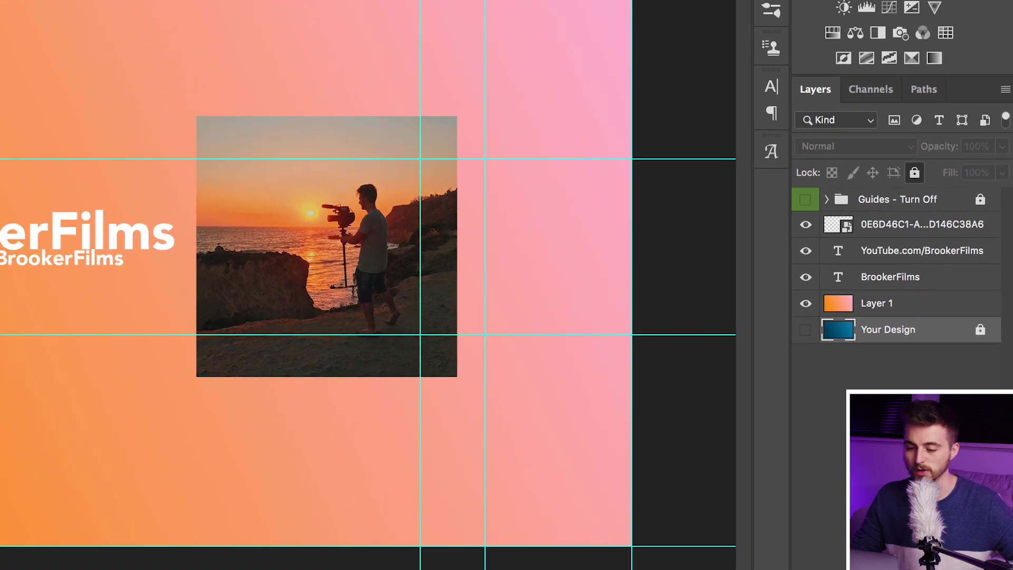
Save the banner as Channel Art.jpg in JPEG format at Maximum quality.
{"action": "left_click", "coordinate": [94, 4]}
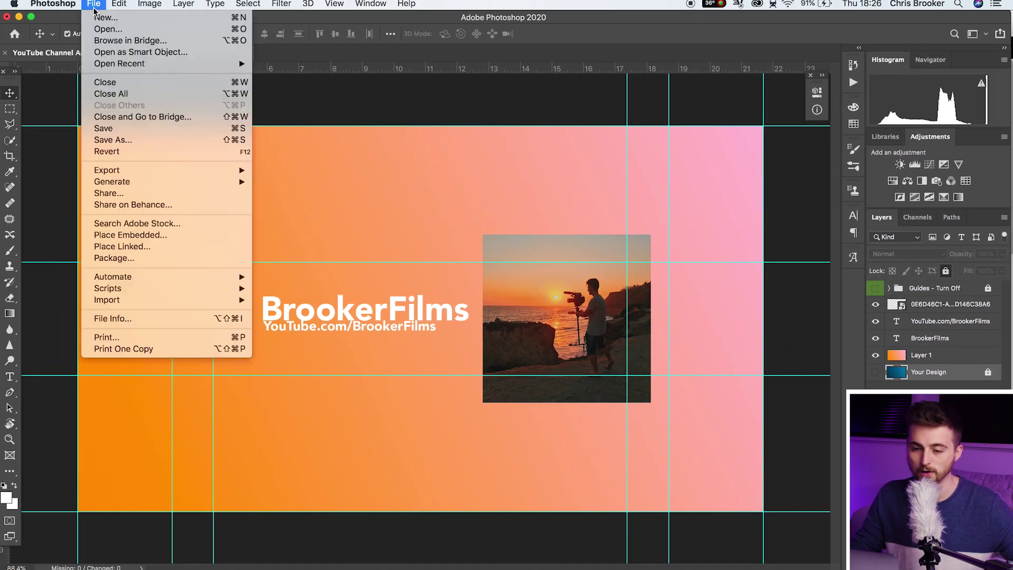
{"action": "left_click", "coordinate": [146, 138]}
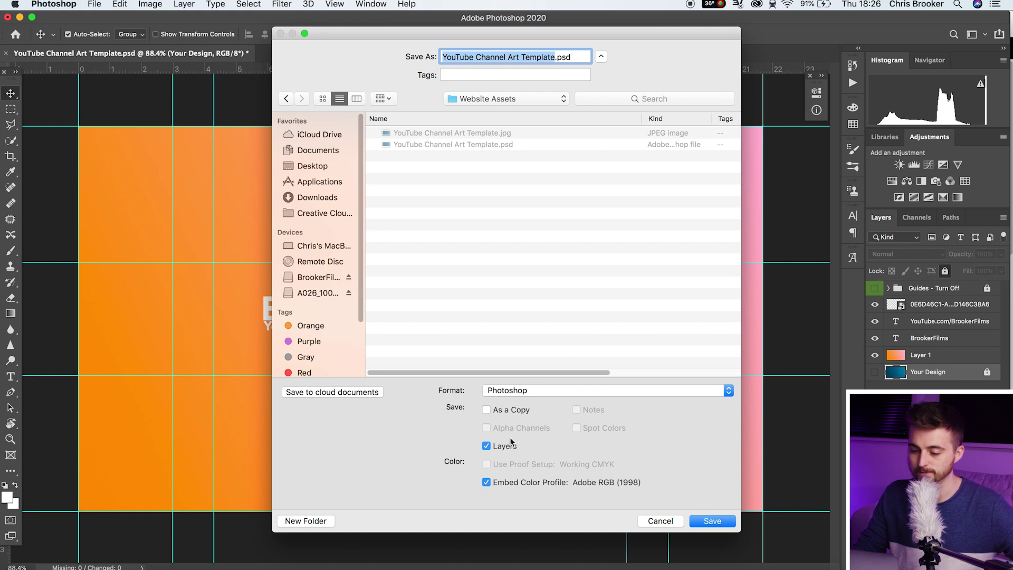
{"action": "left_click", "coordinate": [510, 390]}
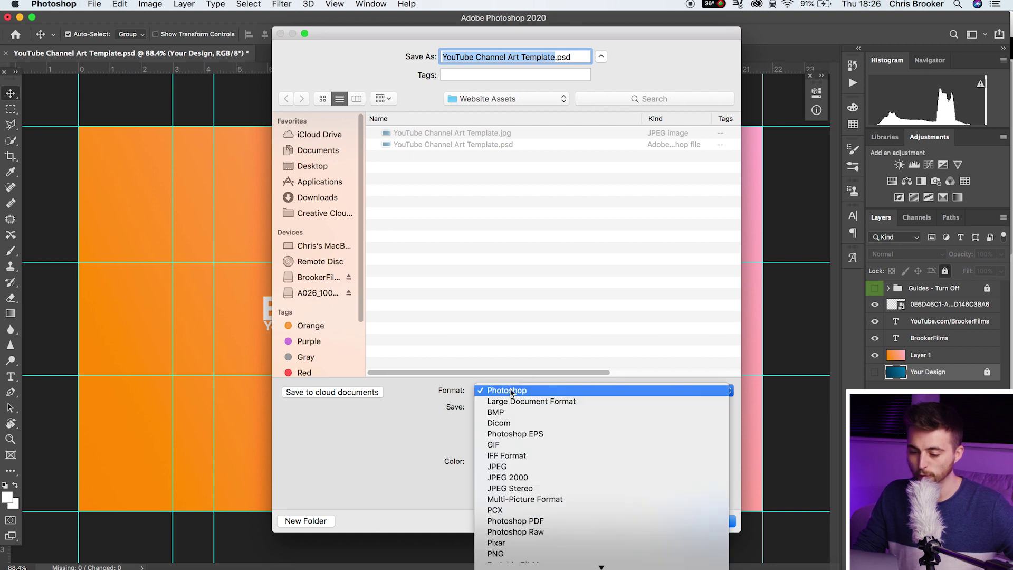
{"action": "left_click", "coordinate": [504, 466]}
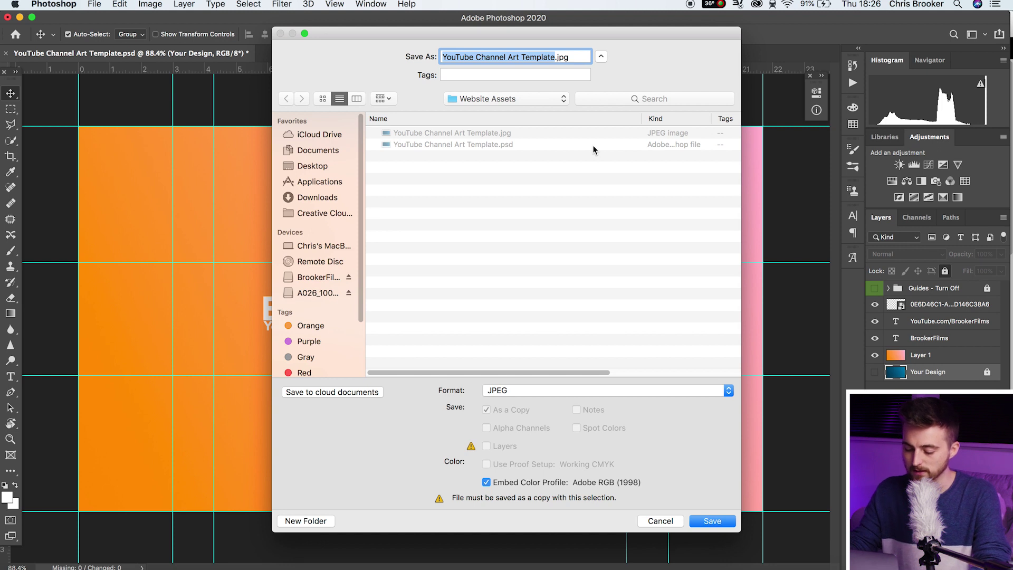
{"action": "type", "text": "Channel Art"}
{"action": "key", "text": "Return"}
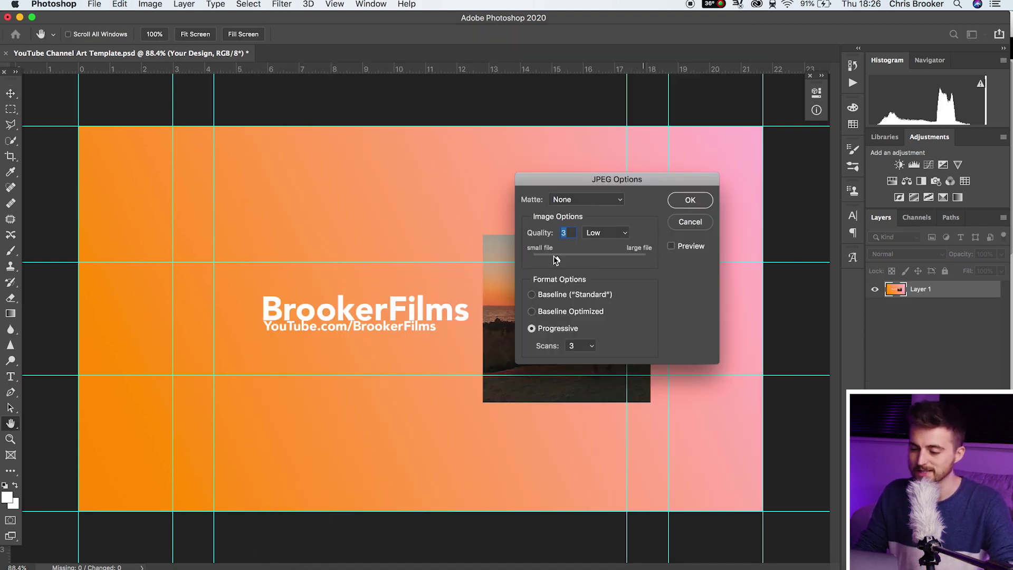
{"action": "left_click", "coordinate": [623, 235]}
{"action": "left_click", "coordinate": [613, 232]}
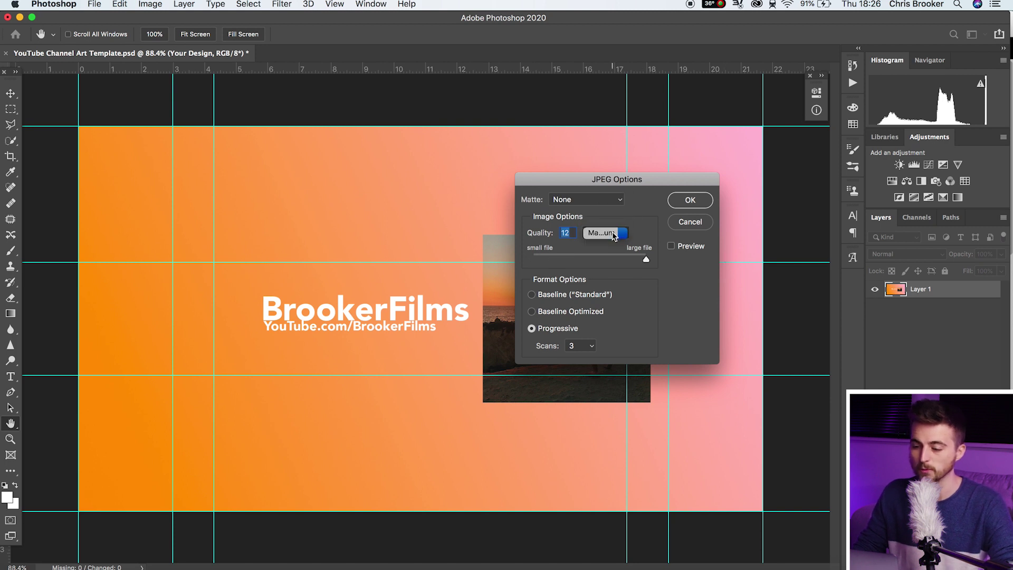
{"action": "left_click", "coordinate": [689, 200]}
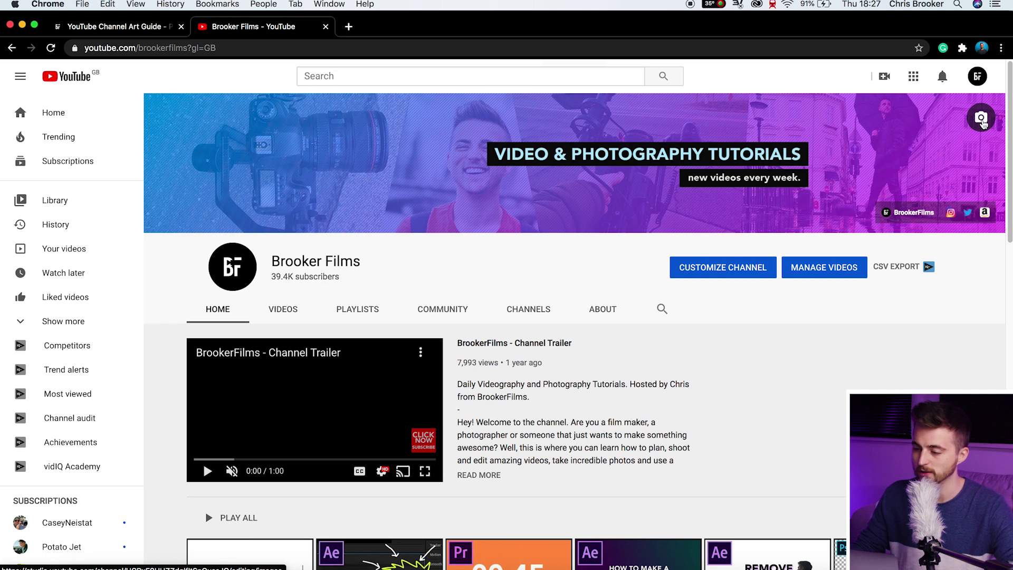
Open YouTube Studio's Branding tab from the camera icon on the channel banner.
{"action": "left_click", "coordinate": [981, 118]}
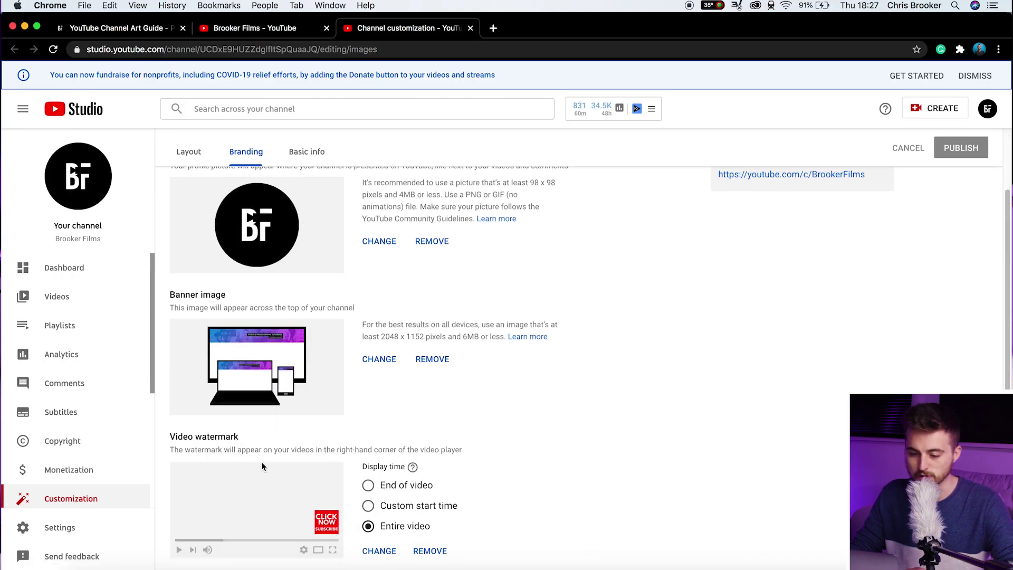
Upload Channel Art.jpg from Desktop > Website Assets as the new banner image.
{"action": "left_click", "coordinate": [377, 359]}
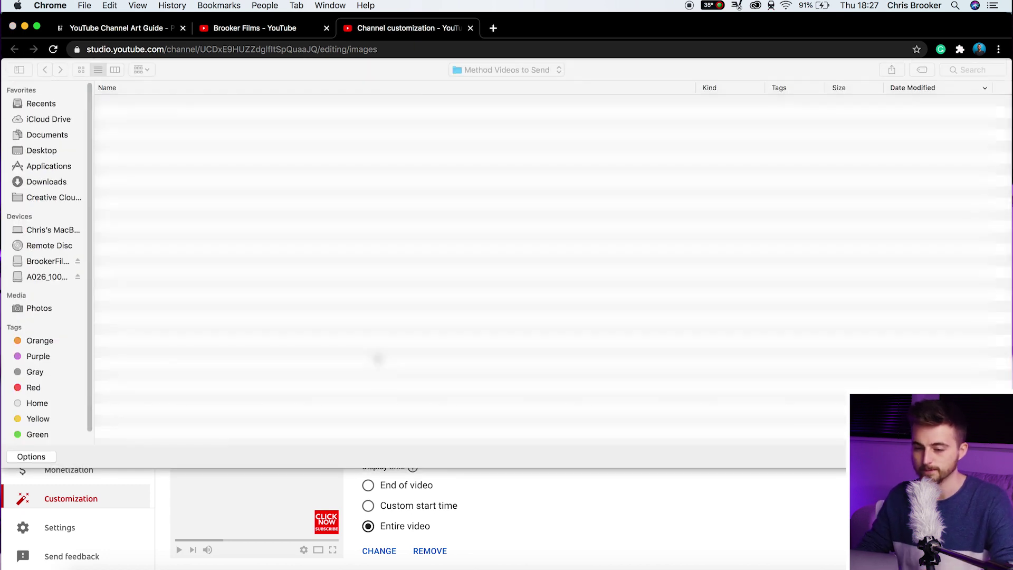
{"action": "left_click", "coordinate": [41, 150]}
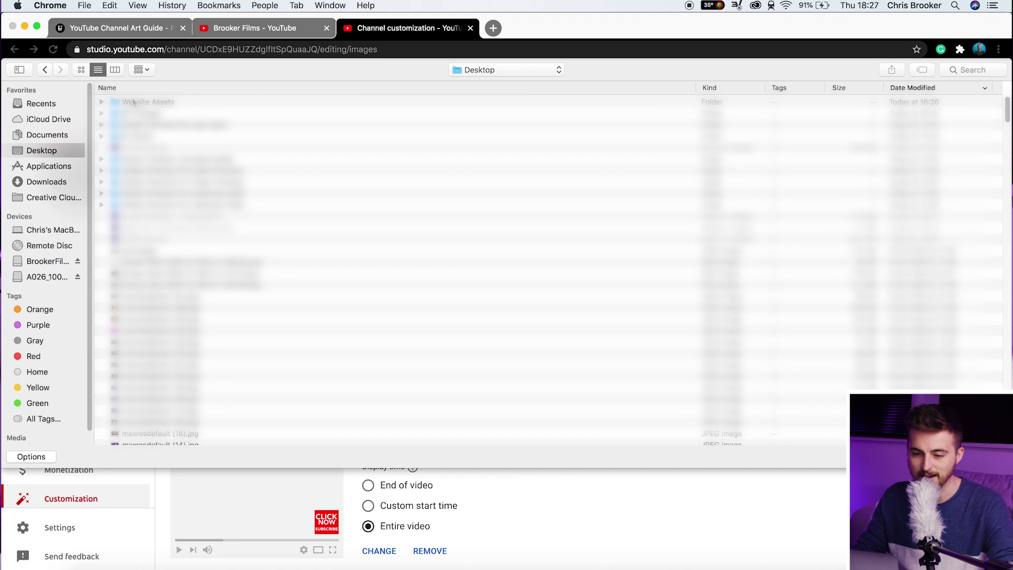
{"action": "double_click", "coordinate": [211, 102]}
{"action": "left_click", "coordinate": [151, 103]}
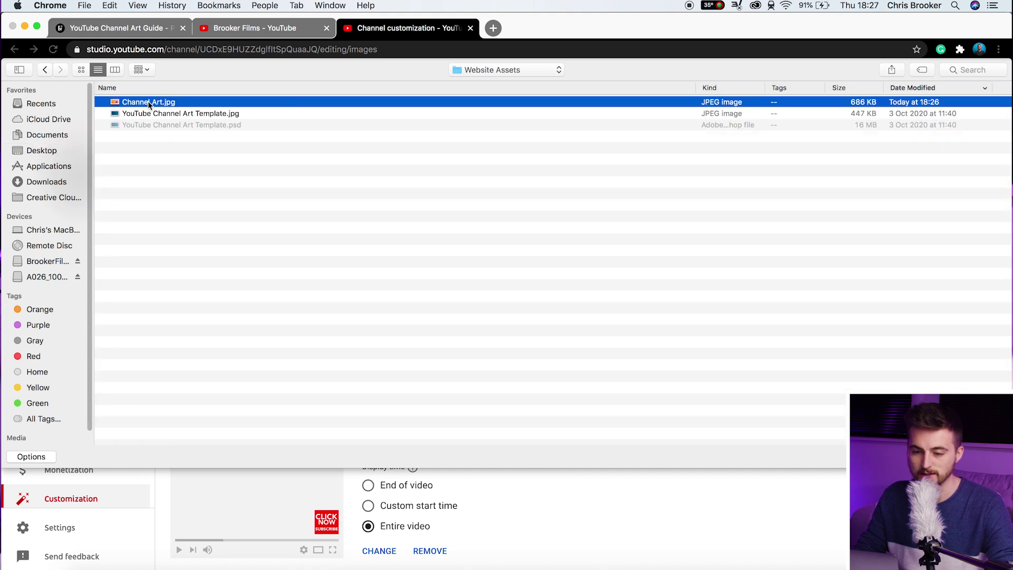
{"action": "double_click", "coordinate": [153, 102]}
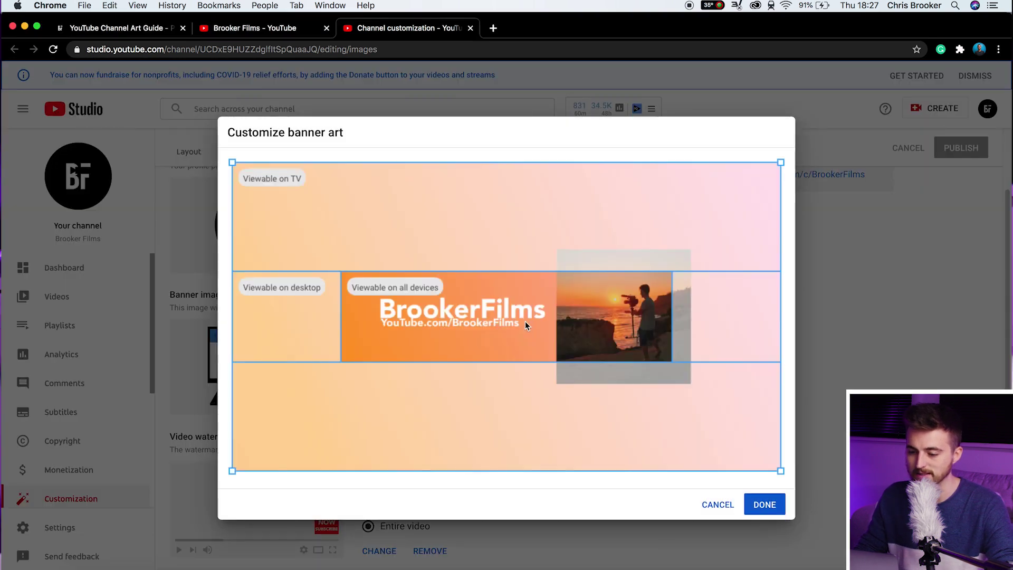